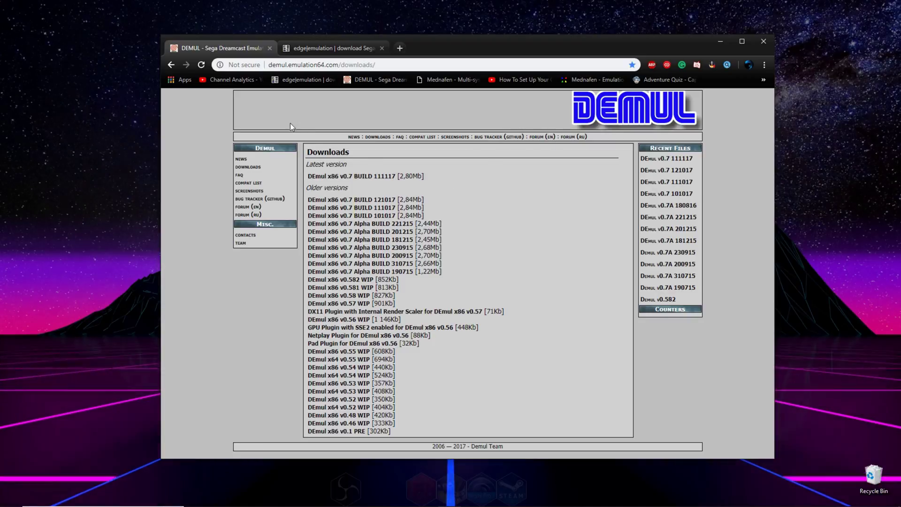
- Download DEmul x86 v0.7 BUILD 111117 and the Dreamcast BIOS.7z archive to the desktop
left_click(343, 177)
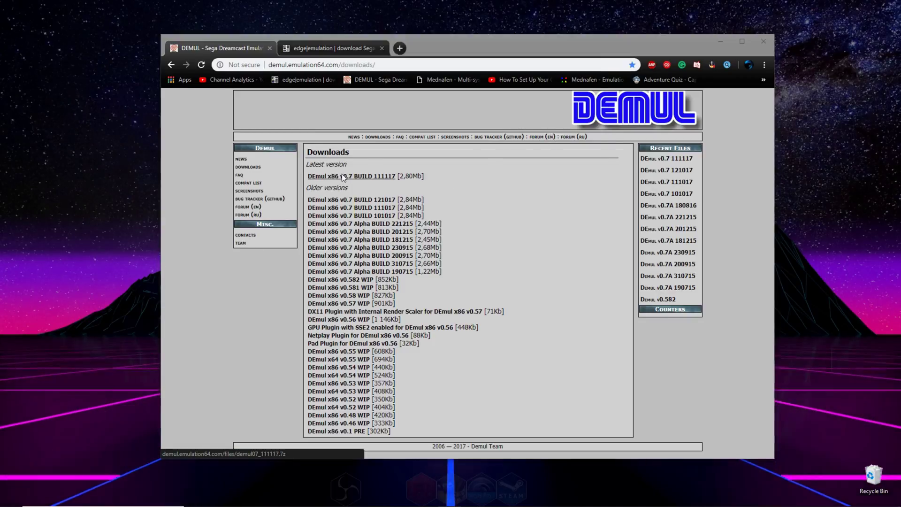
left_click(520, 274)
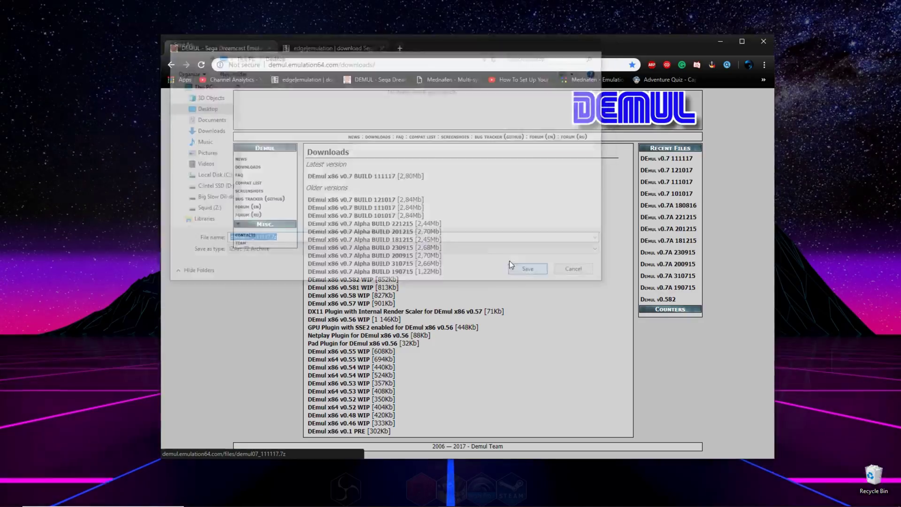
left_click(334, 46)
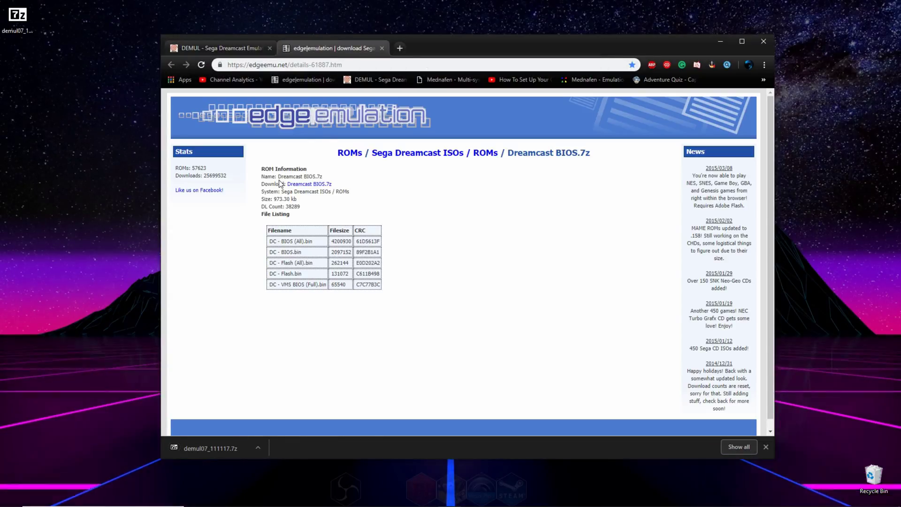
left_click_drag(277, 183, 347, 182)
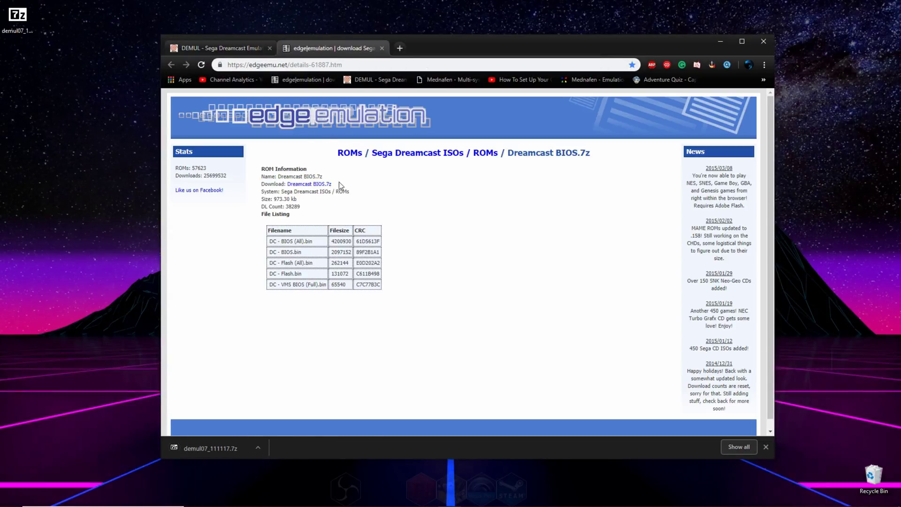
left_click(319, 185)
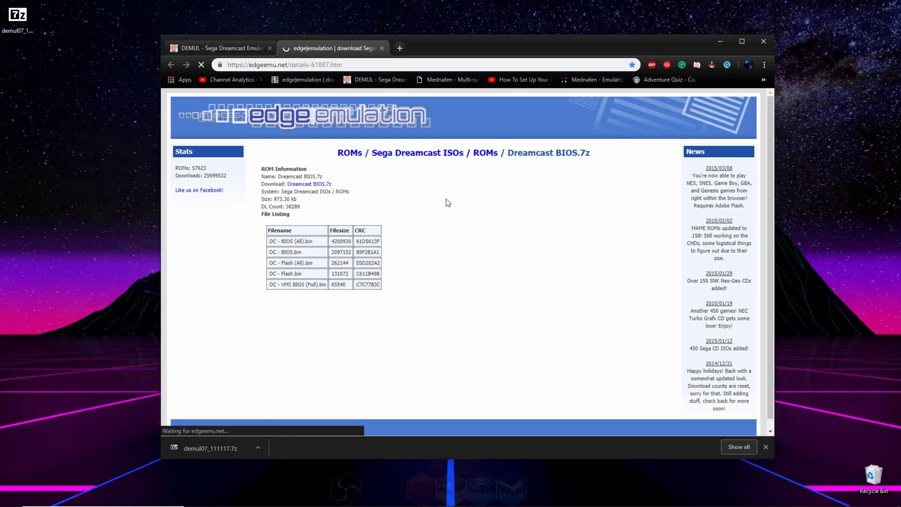
left_click(528, 268)
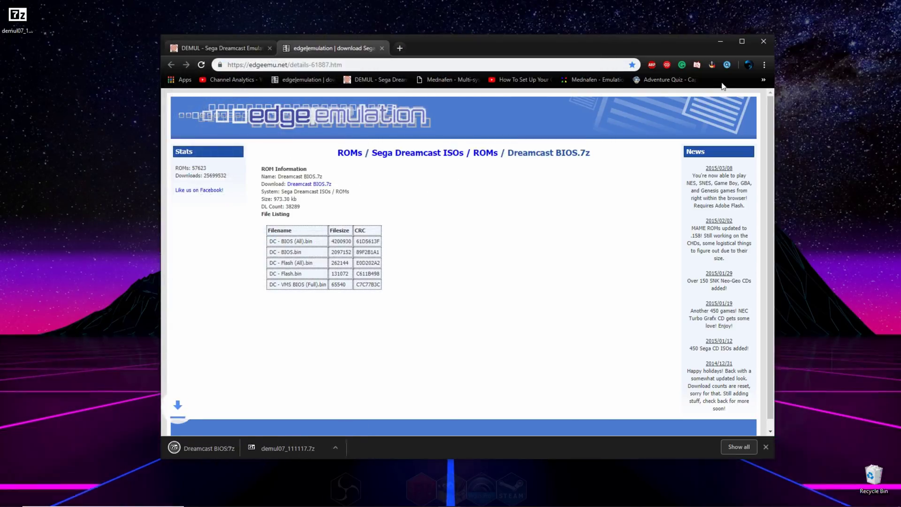
left_click(722, 42)
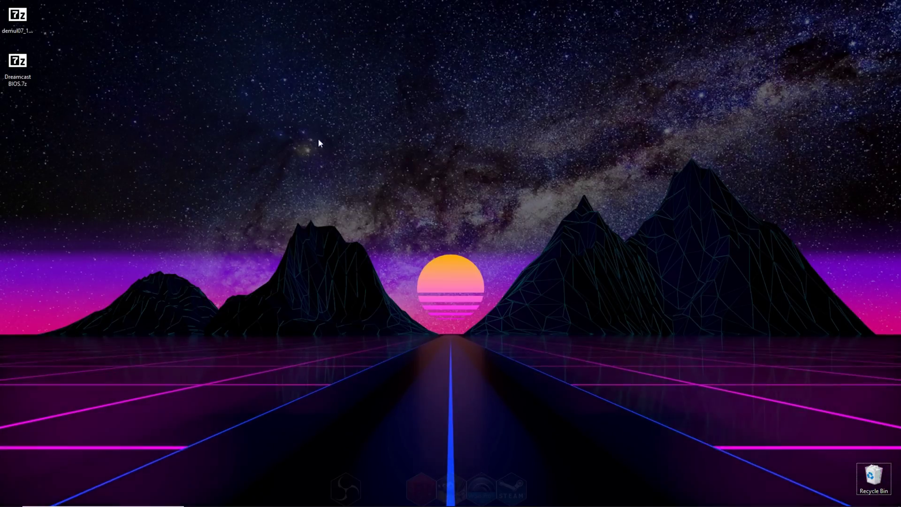
- Create a folder named Dreamcast on the desktop and open it
right_click(221, 146)
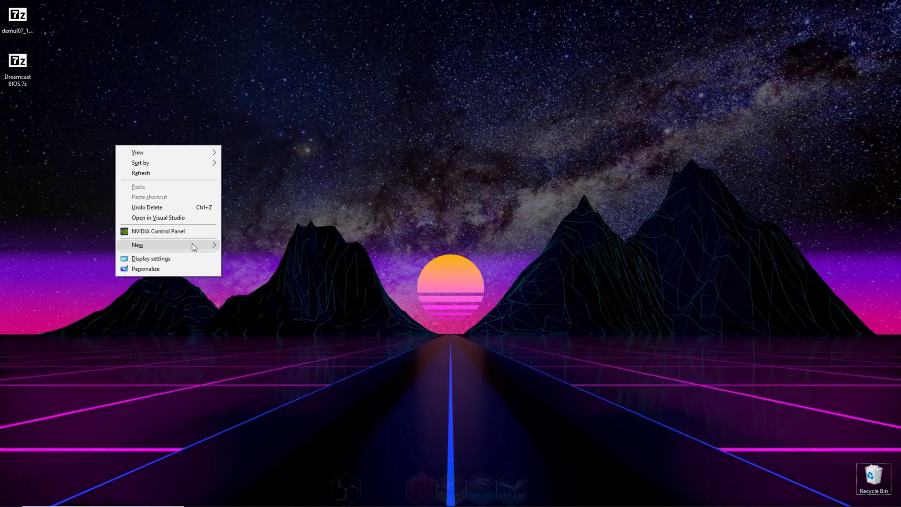
mouse_move(193, 244)
left_click(239, 246)
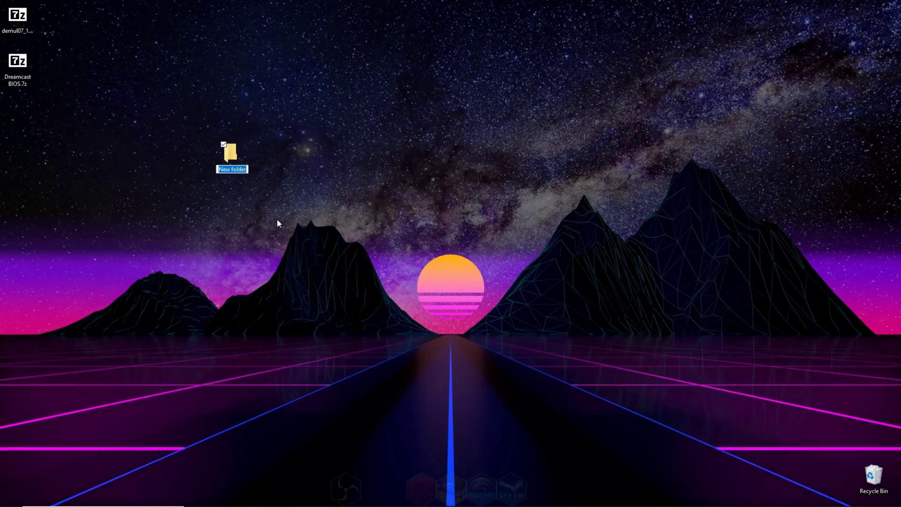
type("Dreamcast")
key("Return")
key("Return")
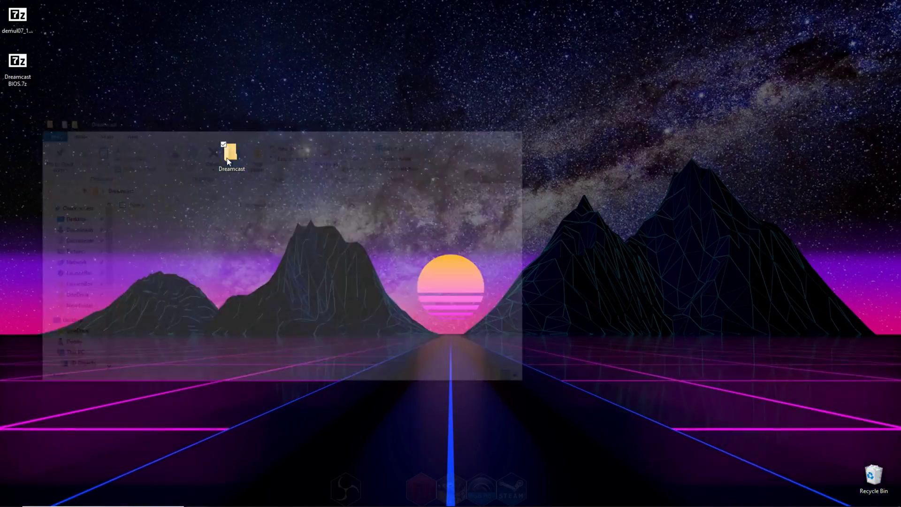
left_click_drag(287, 120, 542, 111)
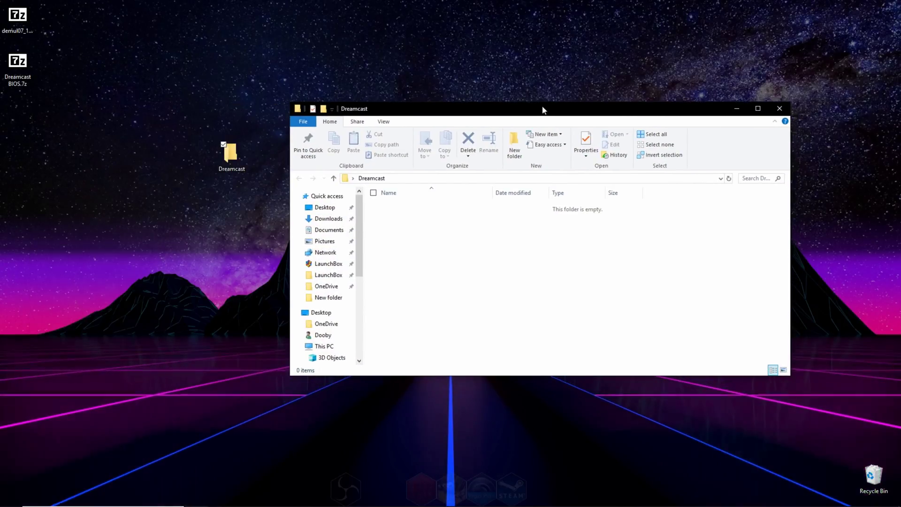
- Create a subfolder named Roms inside the Dreamcast folder
right_click(412, 244)
mouse_move(356, 362)
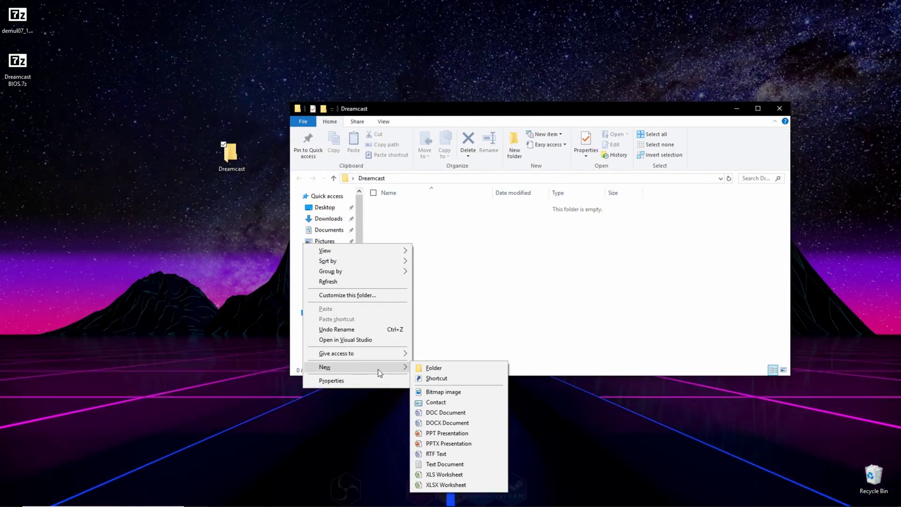
left_click(467, 368)
type("R")
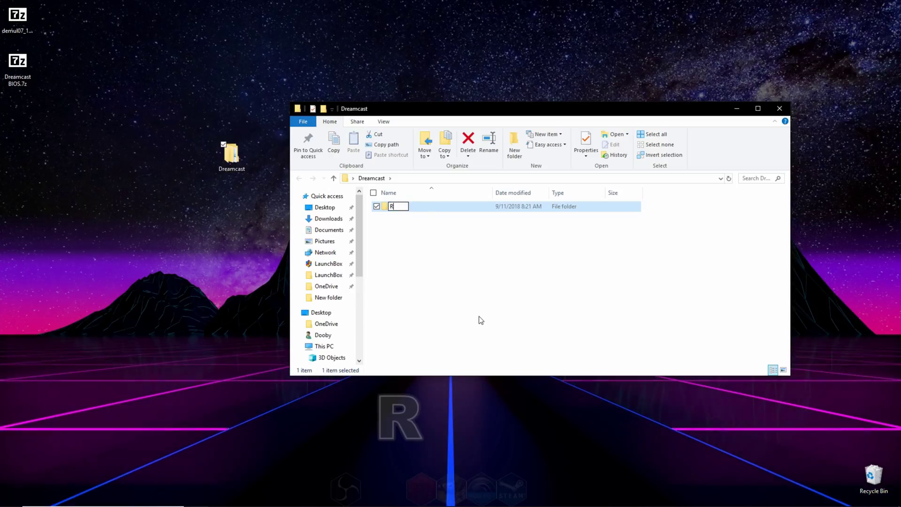
type("oms")
key("Return")
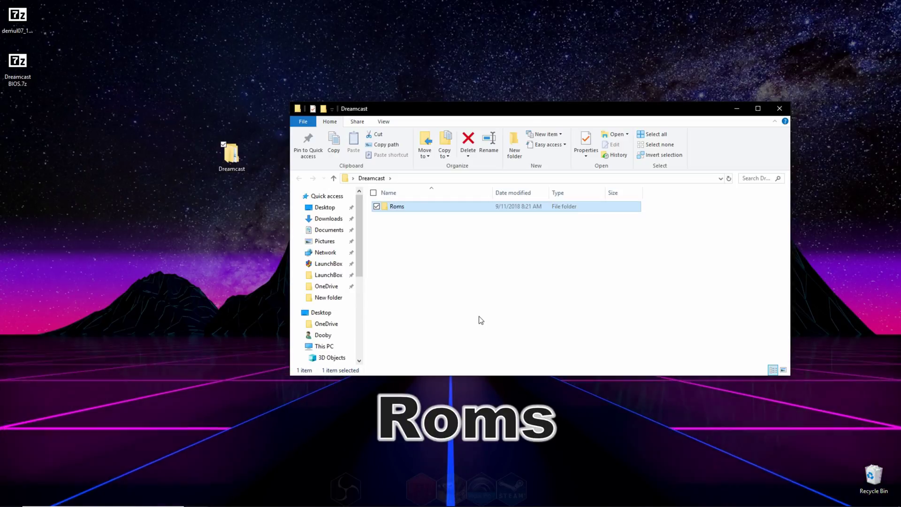
- Extract all contents of the downloaded demul07_111117.7z archive into the Dreamcast folder and close the archive
double_click(7, 20)
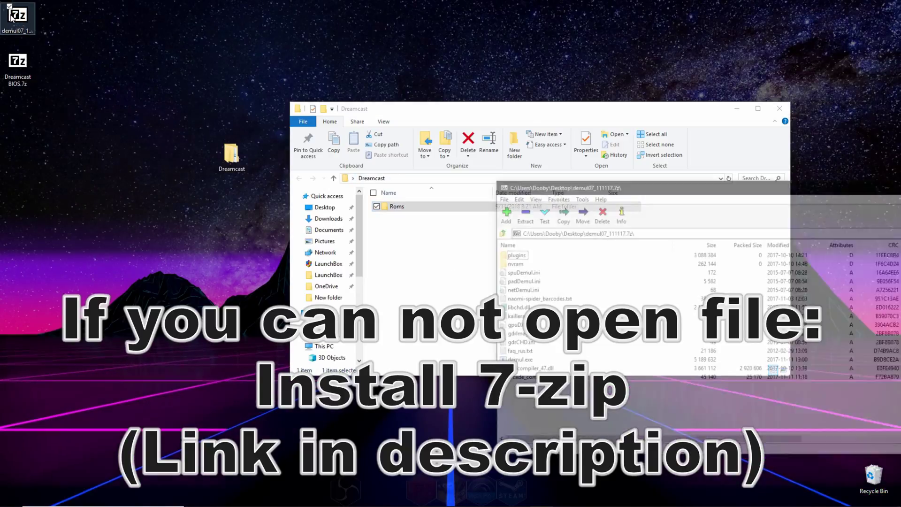
key("ctrl+a")
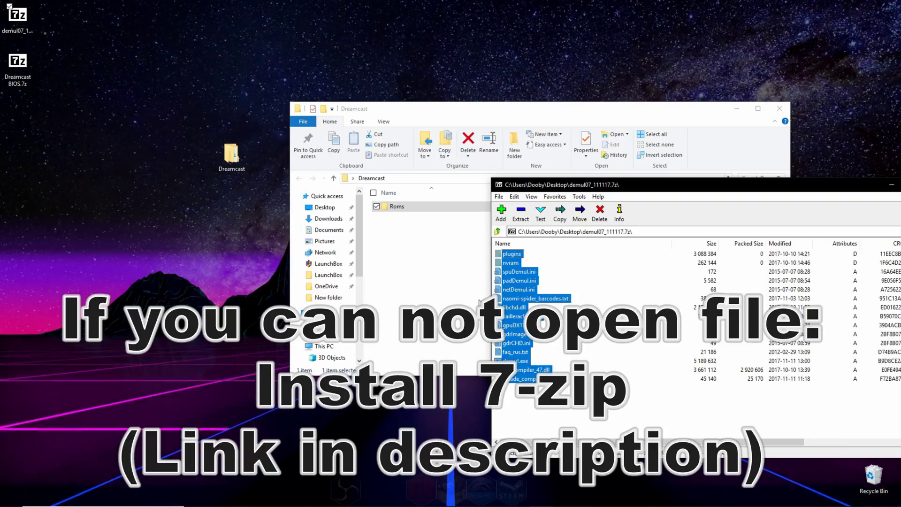
left_click_drag(513, 303, 438, 298)
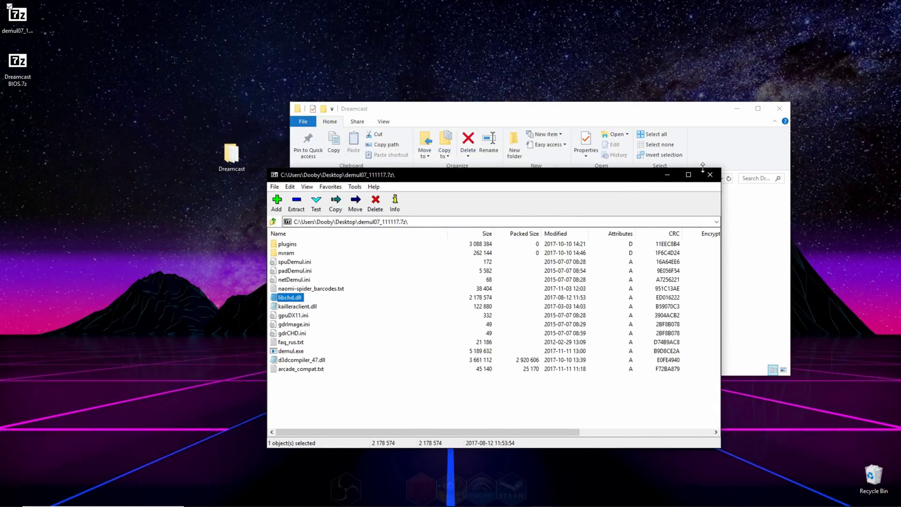
left_click(710, 175)
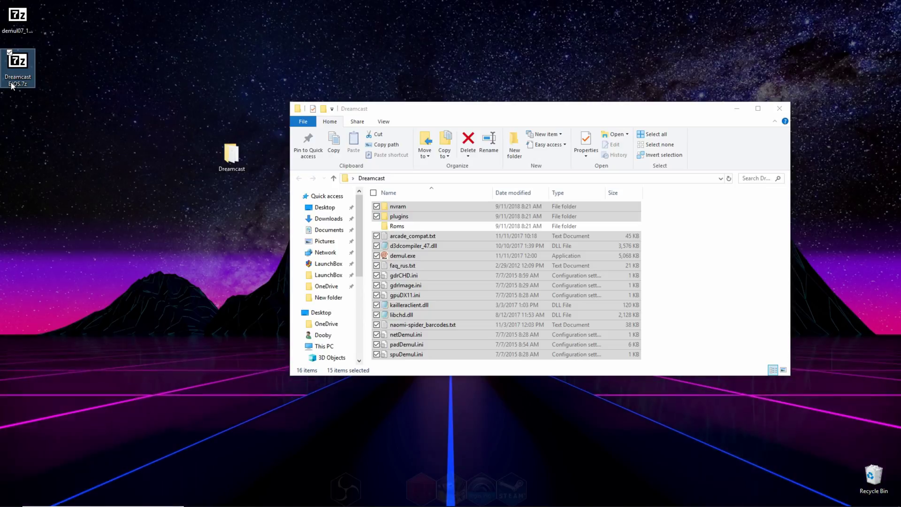
- Rename the Dreamcast BIOS archive to Dc.7z and move it into the Roms folder
left_click(12, 84)
type("Dc")
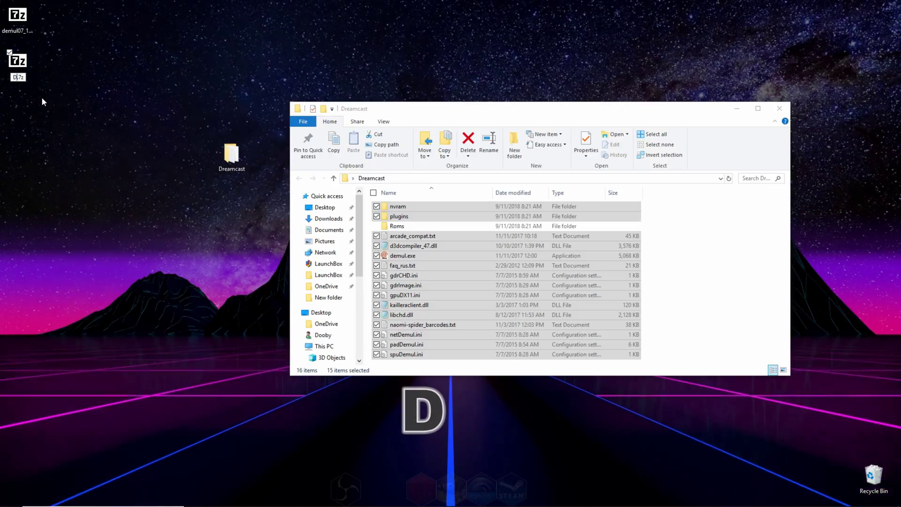
key("Return")
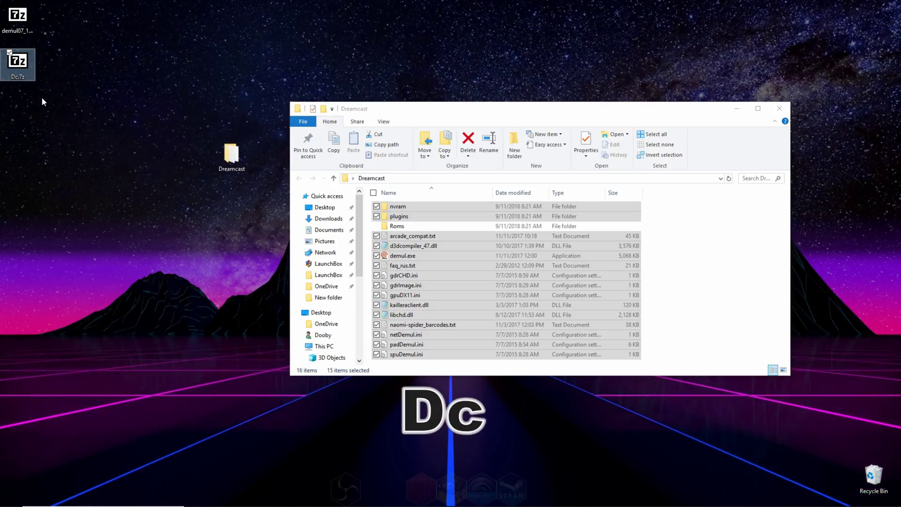
left_click_drag(19, 68, 406, 226)
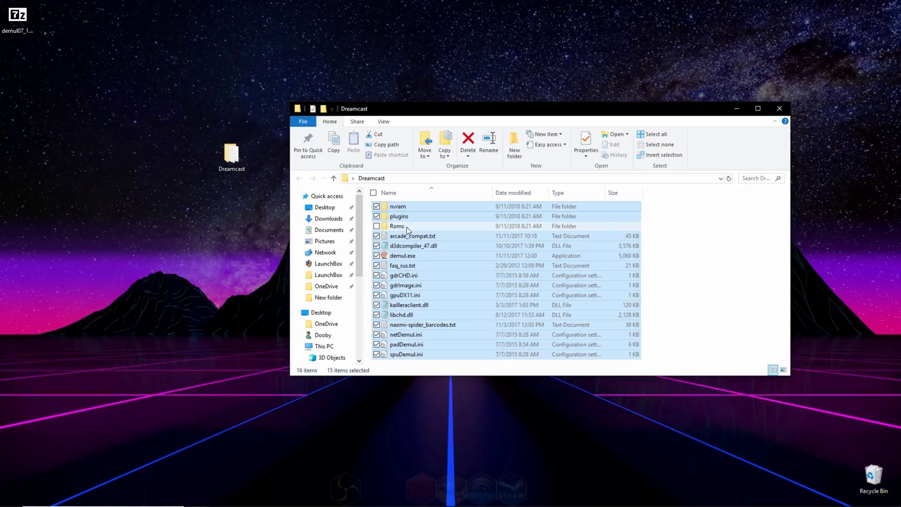
- Launch demul.exe from the Dreamcast folder and acknowledge its startup notice
left_click(732, 237)
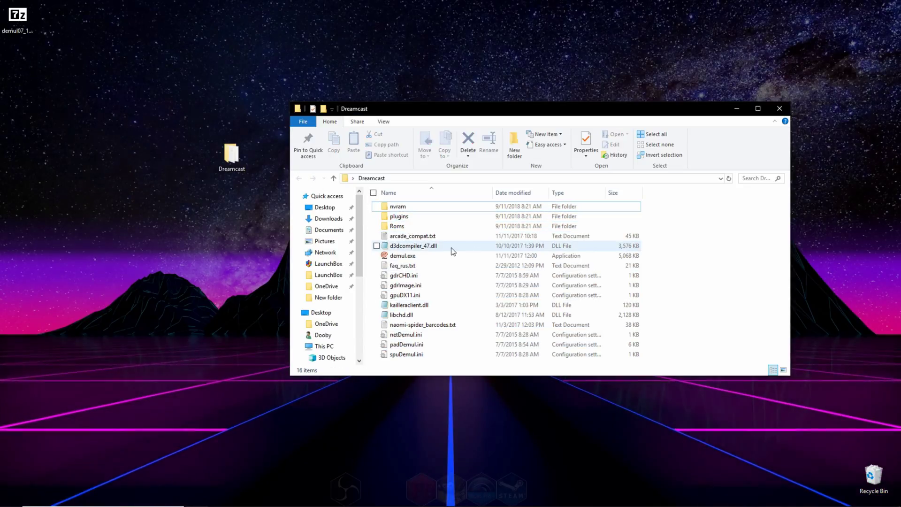
left_click(420, 254)
double_click(429, 256)
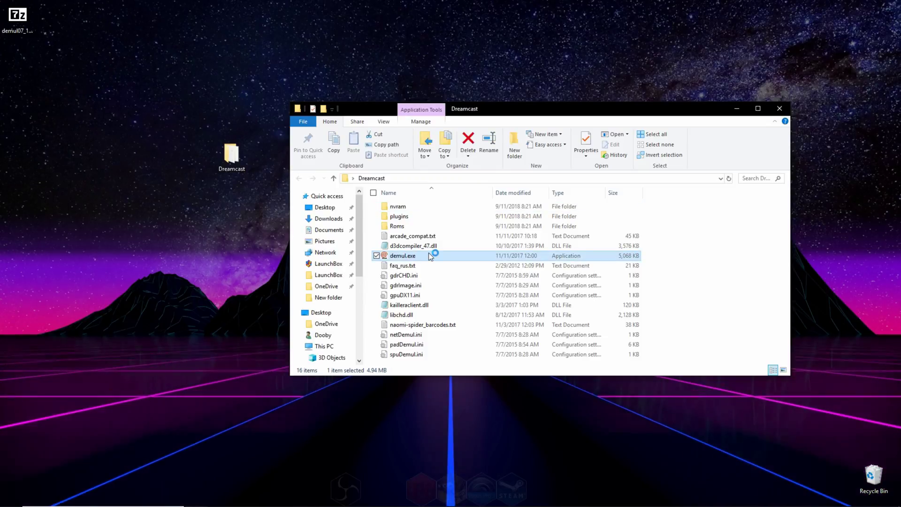
left_click(486, 290)
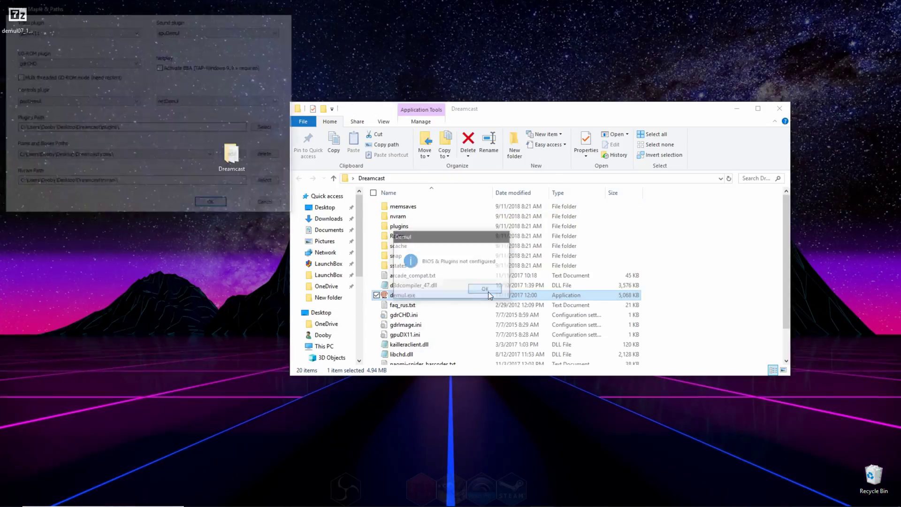
- Set the GD-ROM plugin to gdrImage and accept the plugin and path settings
left_click_drag(145, 10, 394, 59)
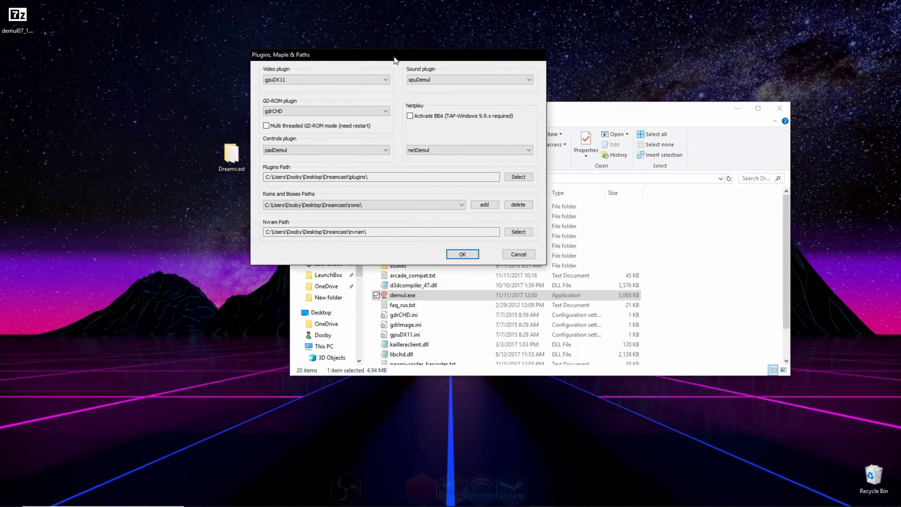
left_click(317, 114)
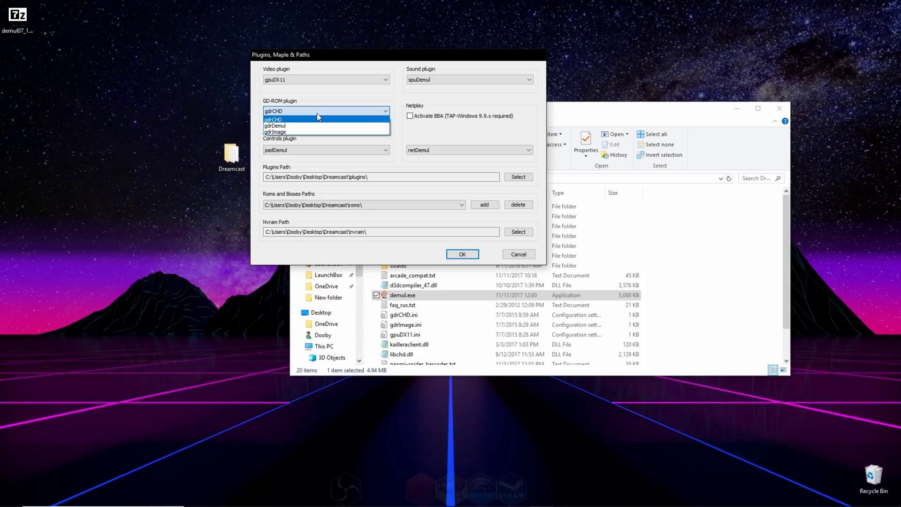
left_click(301, 132)
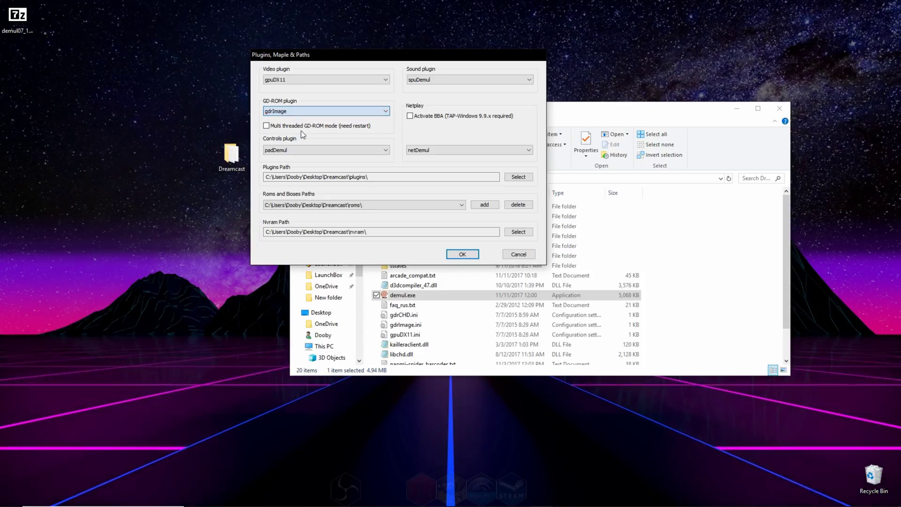
left_click(460, 254)
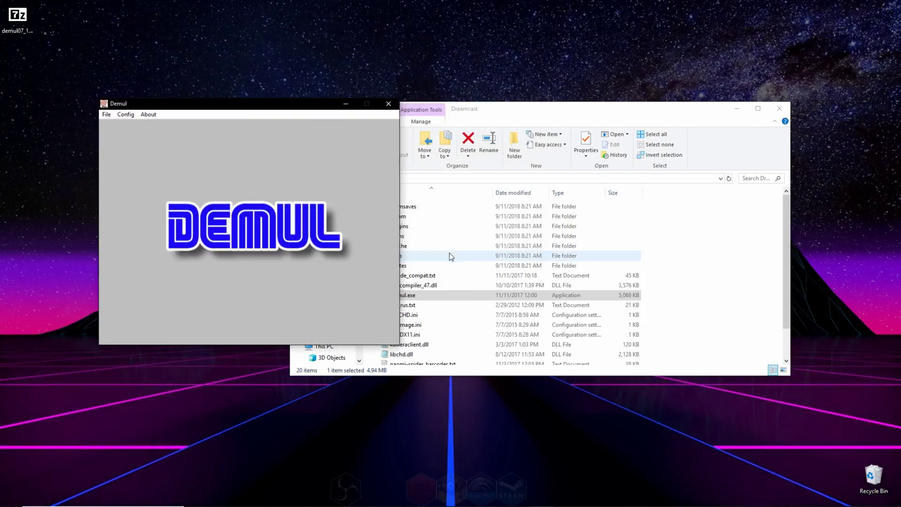
- Open the Dreamcast Joy 1 configuration in the controls settings and accept its button assignments
left_click_drag(270, 108, 469, 120)
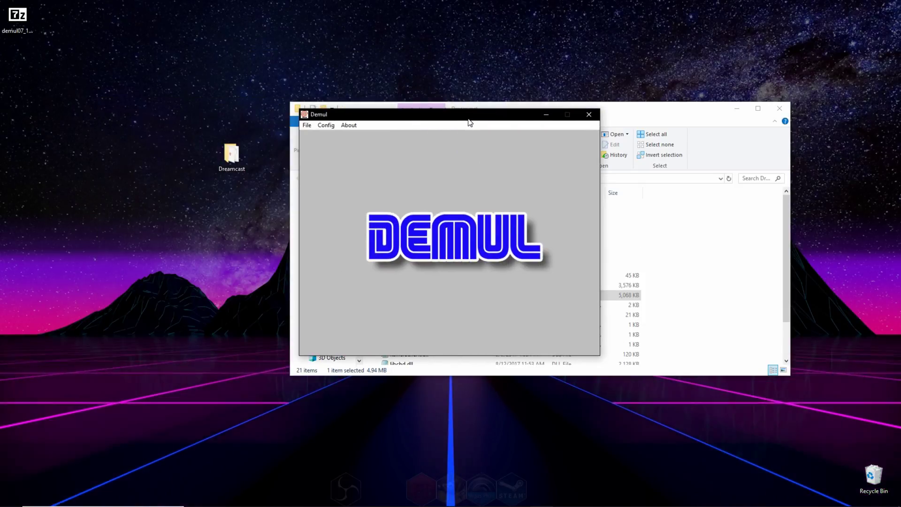
left_click(324, 125)
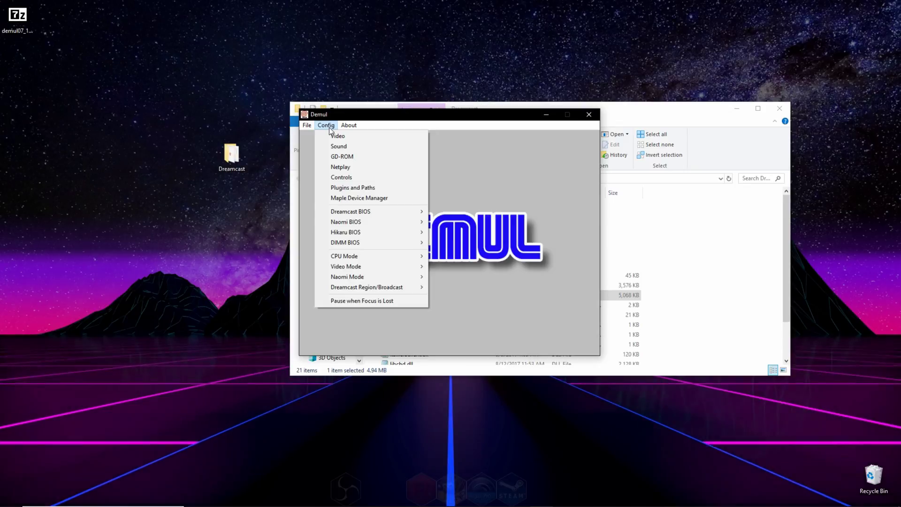
left_click(357, 178)
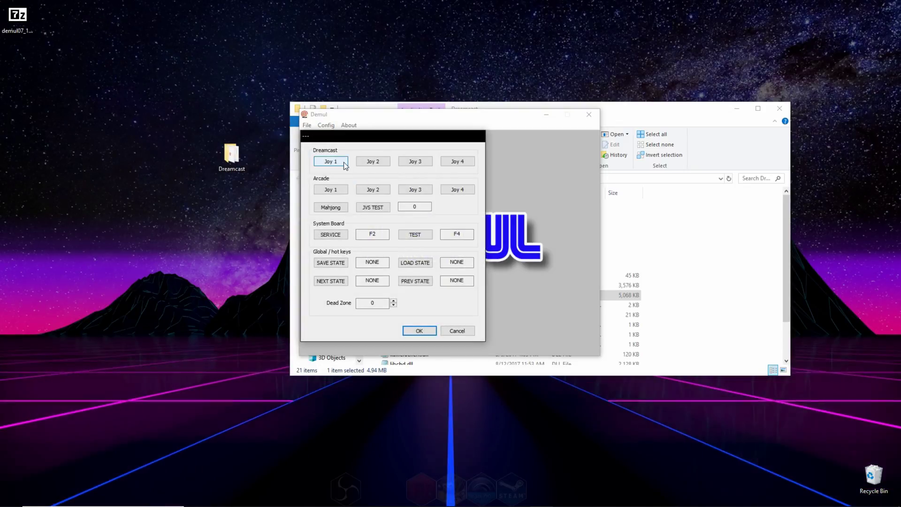
left_click(344, 162)
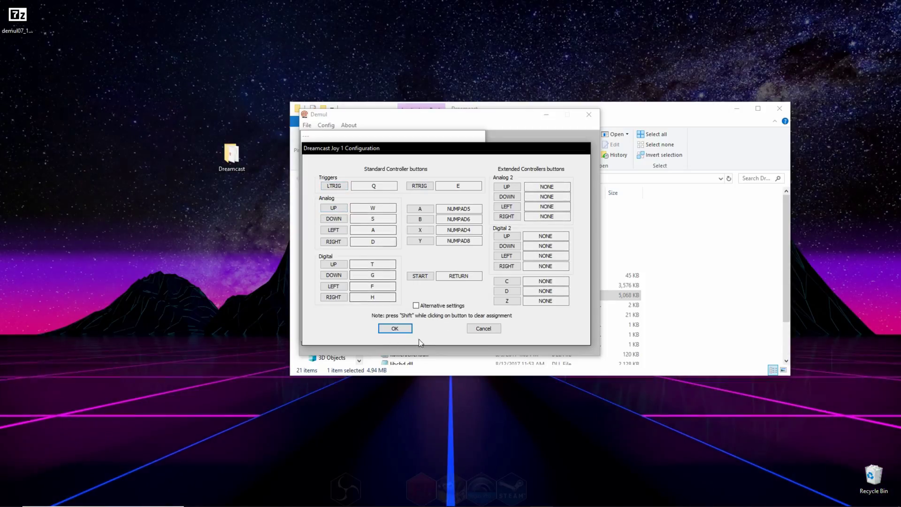
left_click(395, 328)
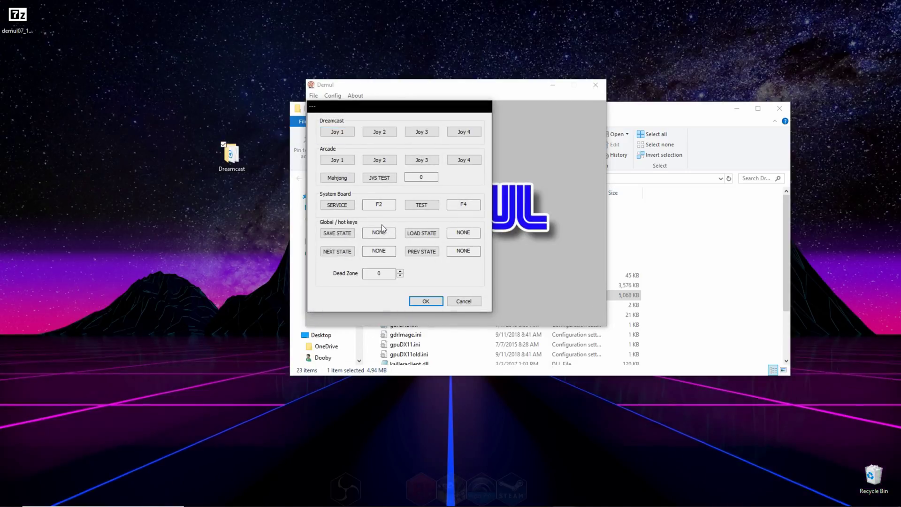
- Assign the global hotkeys F1 for save state, F3 for load state and F2 for next state, and accept the controls
left_click(352, 235)
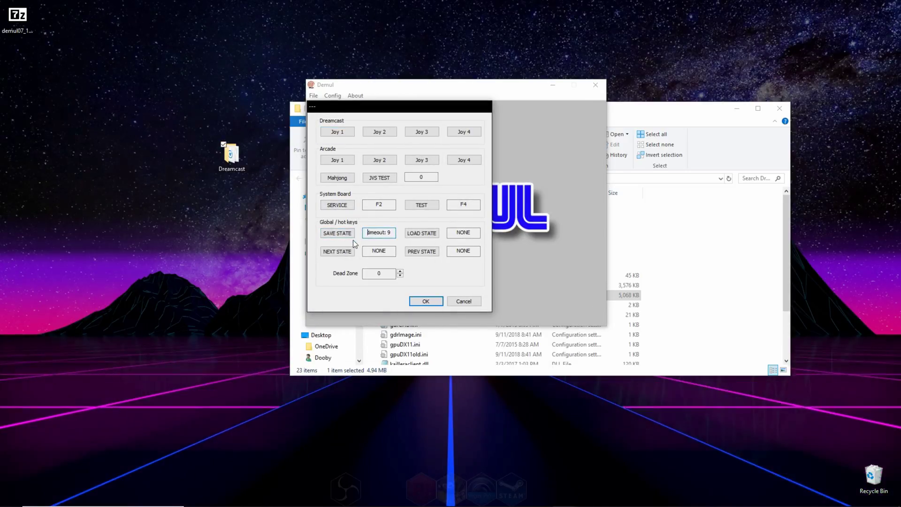
key("F1")
left_click(424, 233)
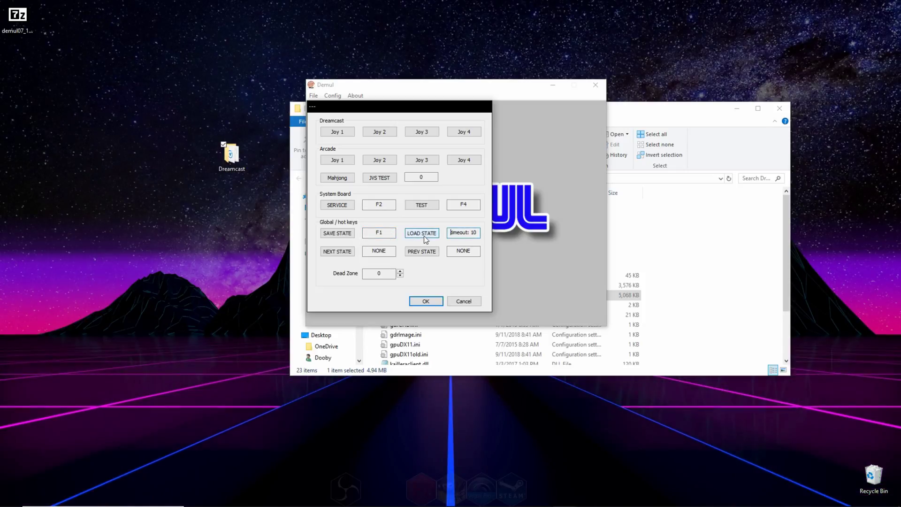
key("F3")
left_click(338, 256)
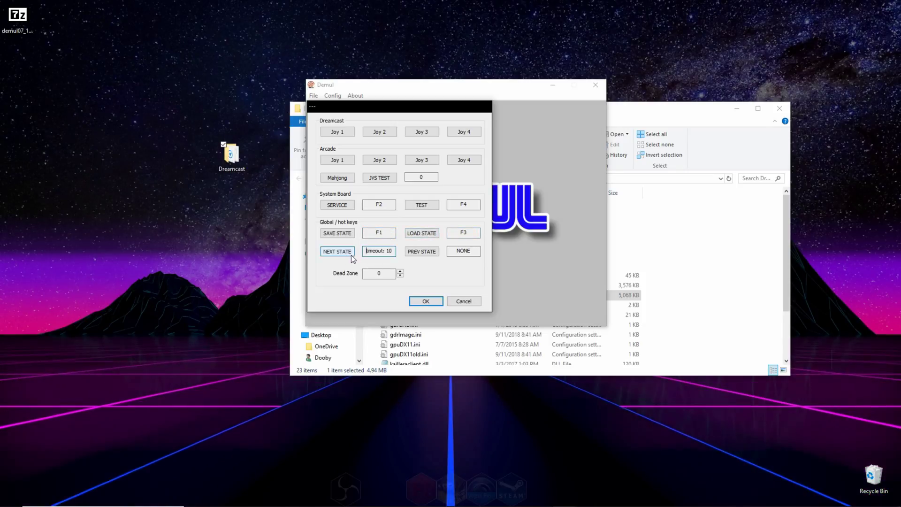
key("F2")
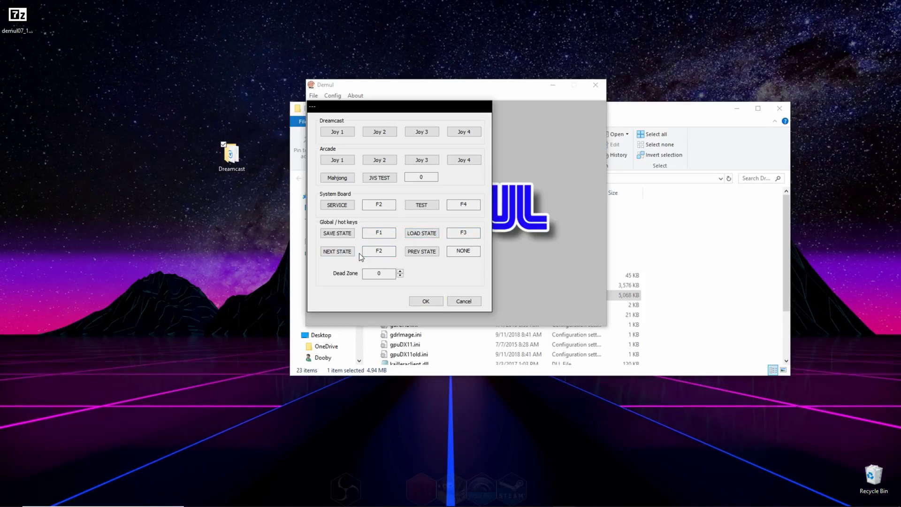
left_click(426, 301)
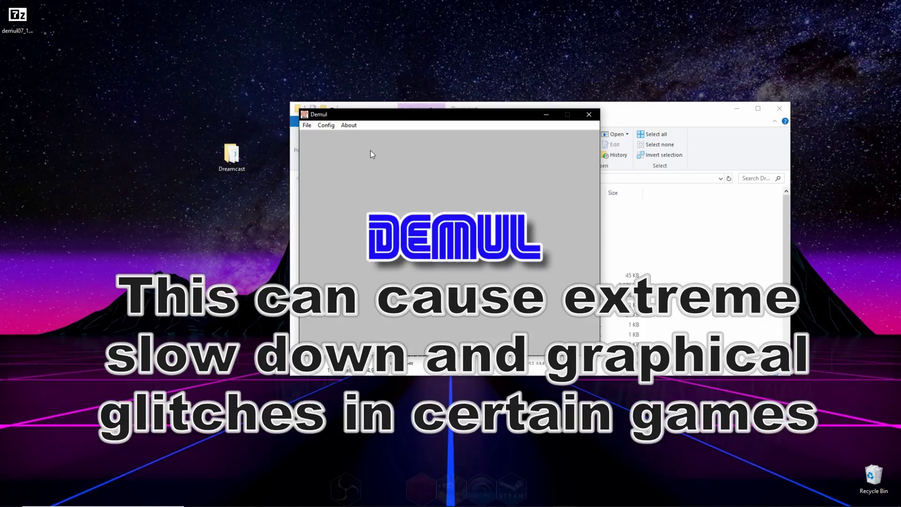
- Set the video plugin to gpuDX11old in the plugin and path settings and accept
left_click(322, 126)
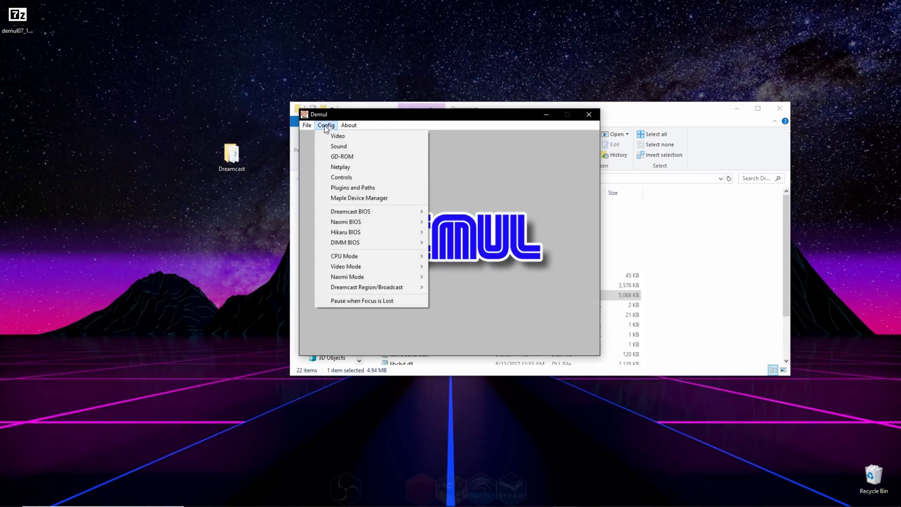
left_click(381, 190)
left_click(369, 163)
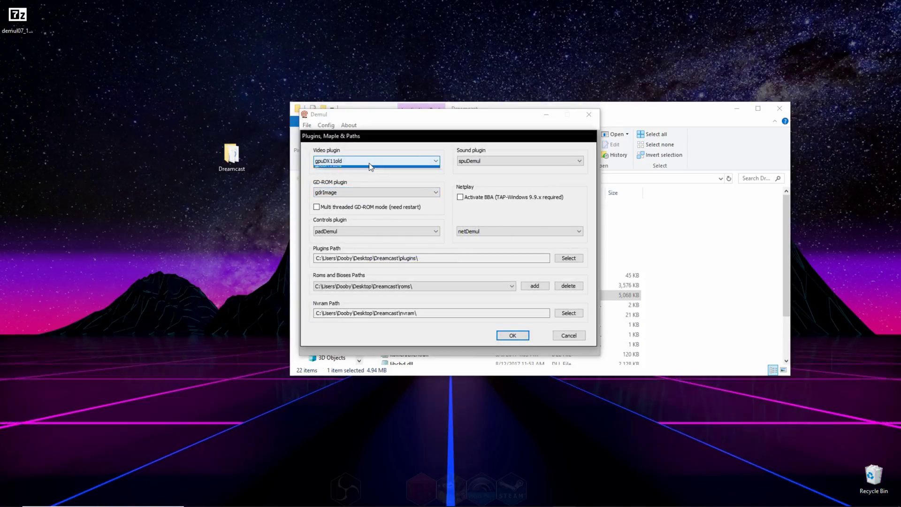
left_click(359, 176)
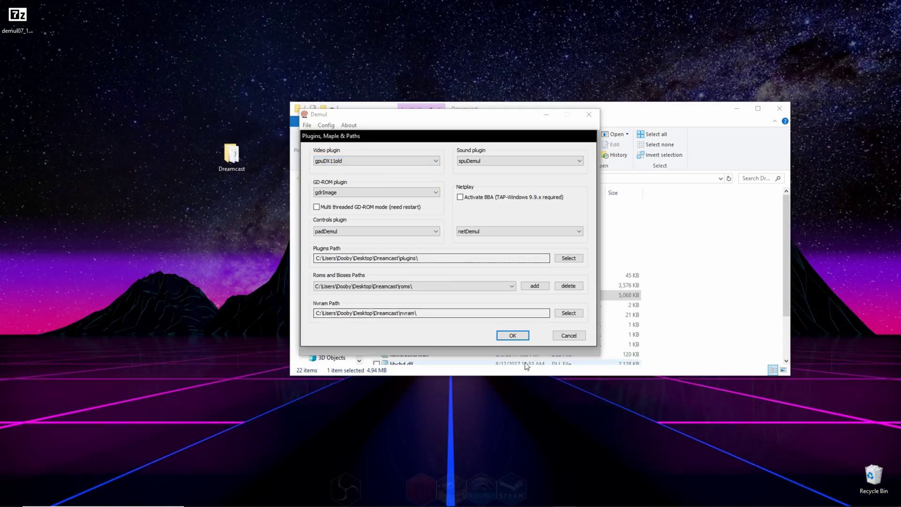
left_click(512, 335)
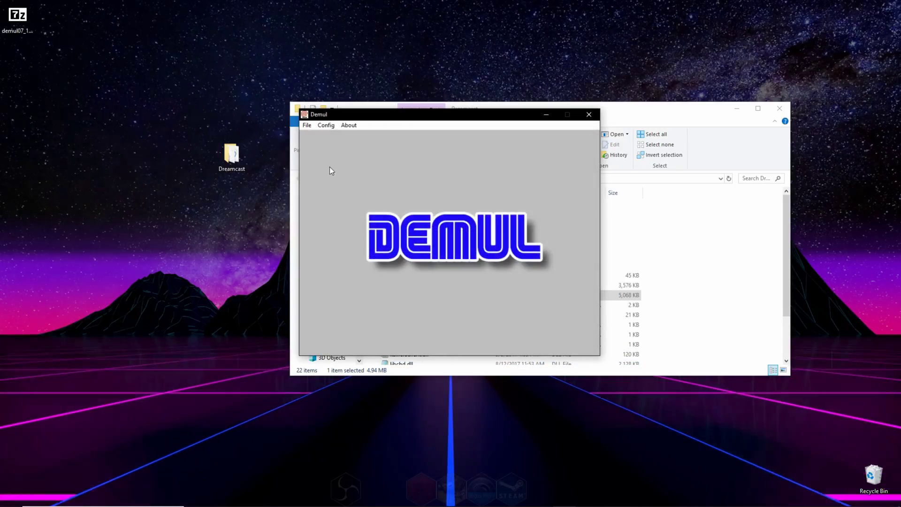
- Set the internal resolution to 4x and enable Vsync in the video configuration
left_click(326, 125)
left_click(345, 140)
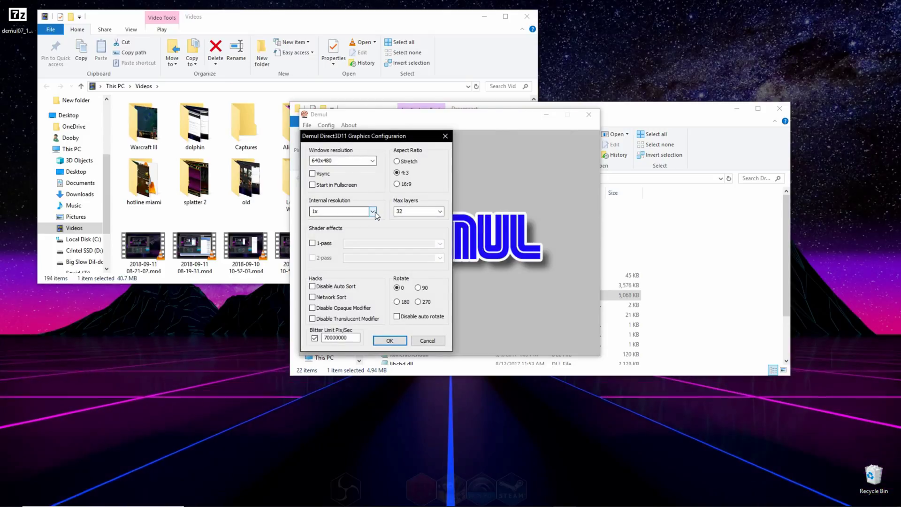
left_click(376, 212)
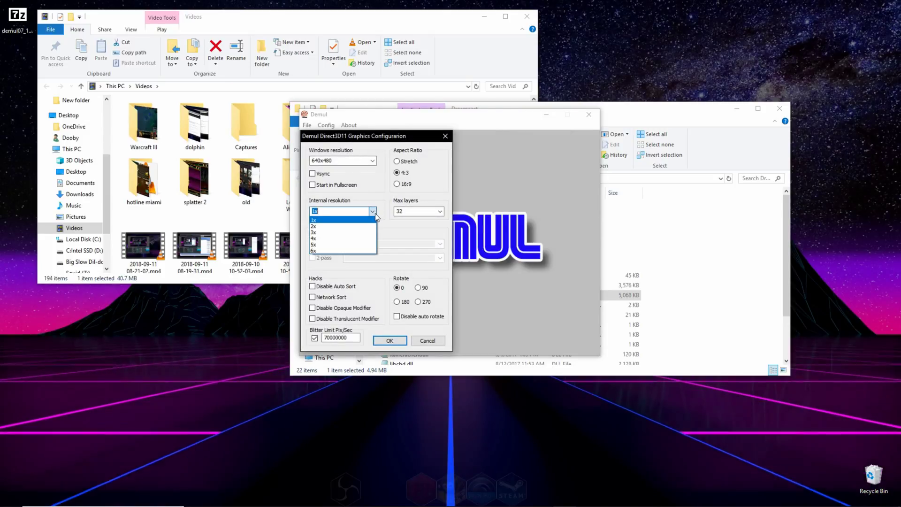
left_click(354, 239)
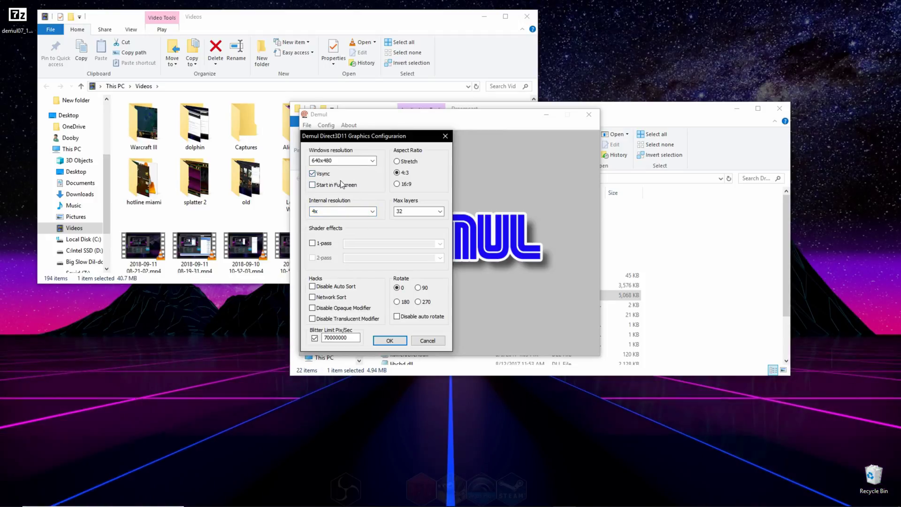
- Enable the 1-pass shader effect with FXAA, set the window resolution to 1024x768 and accept the graphics configuration
left_click(312, 243)
left_click(440, 244)
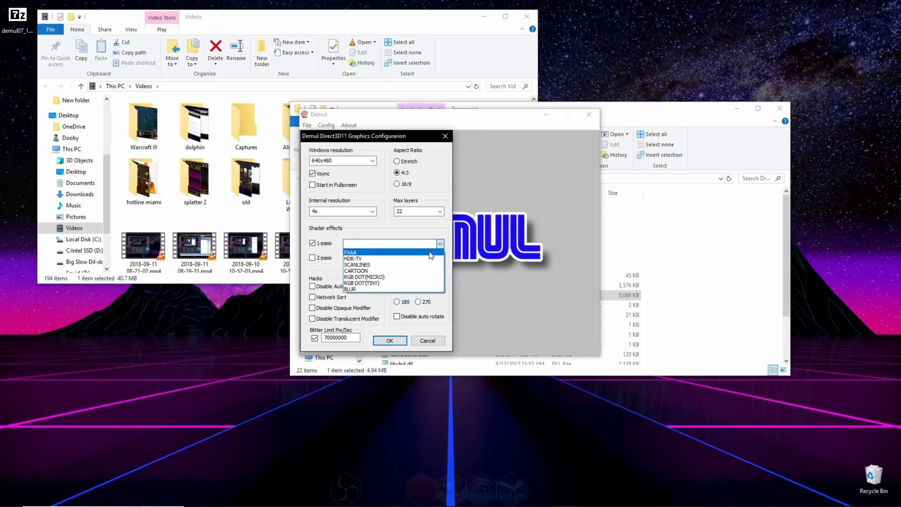
left_click(429, 252)
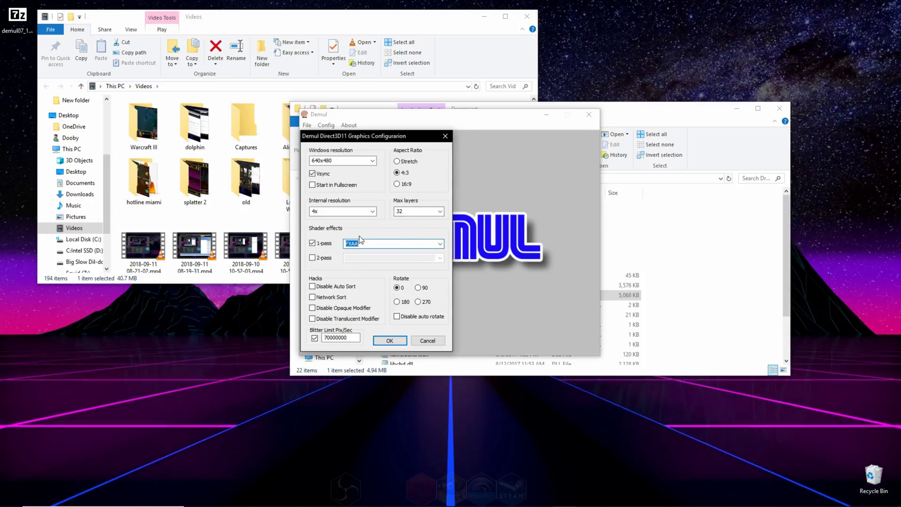
left_click(372, 161)
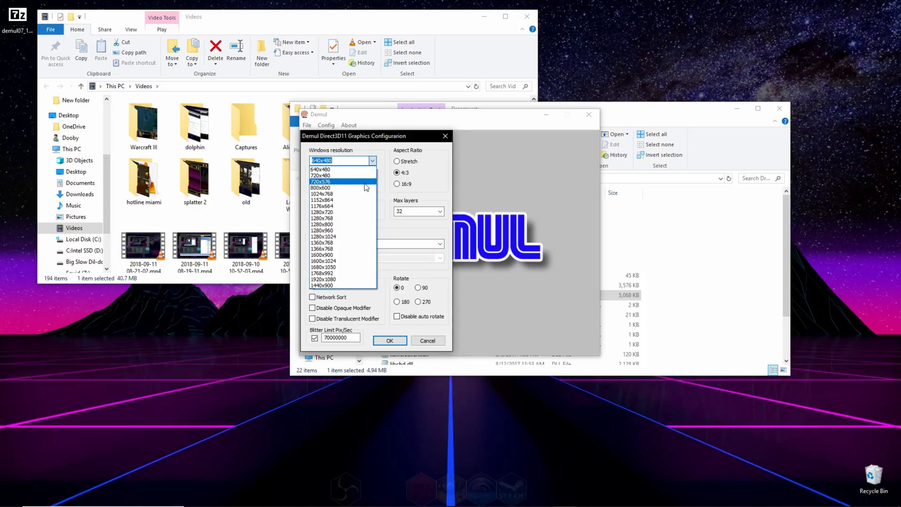
left_click(361, 194)
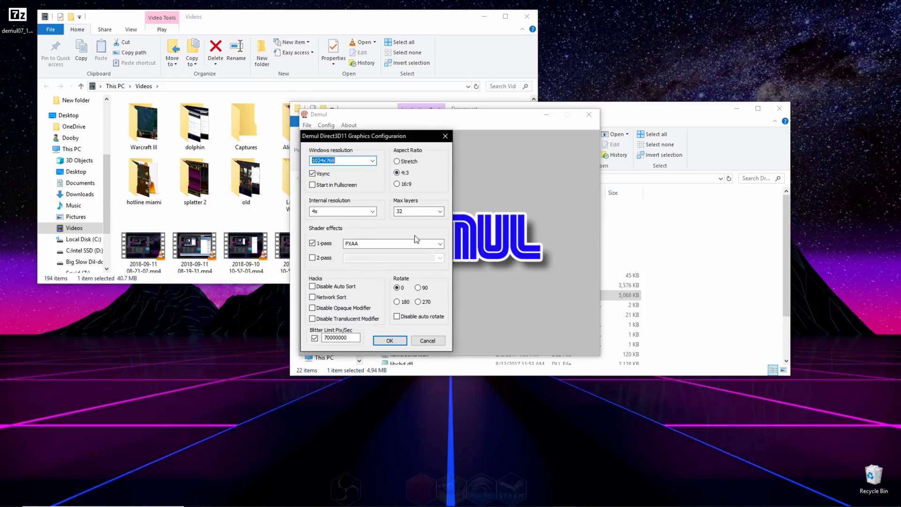
left_click(389, 340)
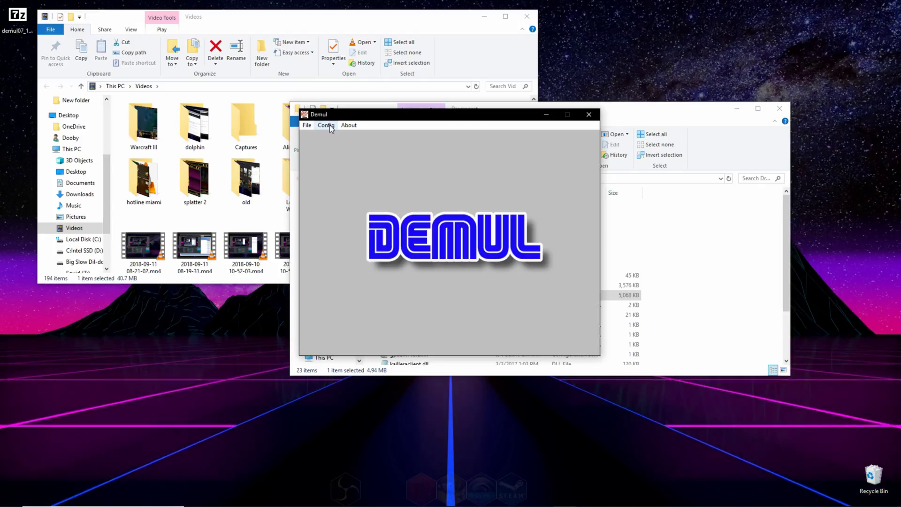
- Load Ooga Booga (USA).gdi as the GD-ROM image file and accept the image configuration
left_click(331, 128)
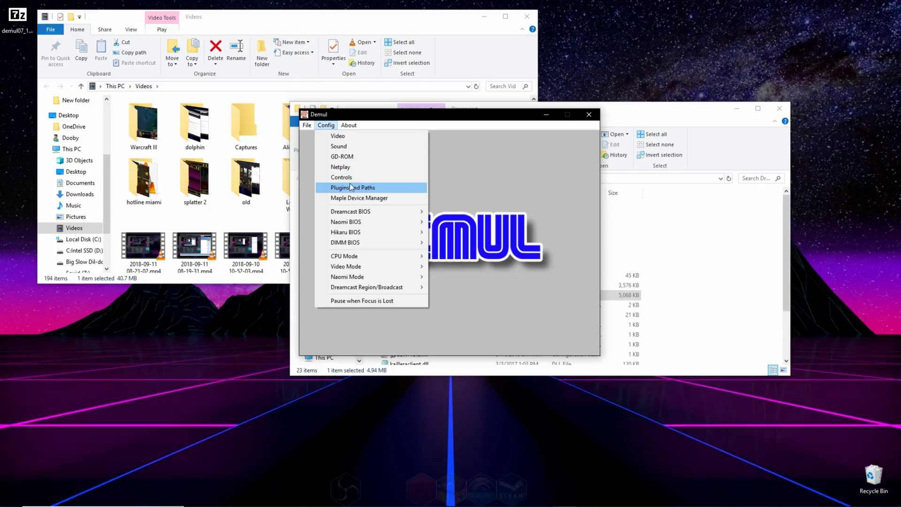
left_click(384, 159)
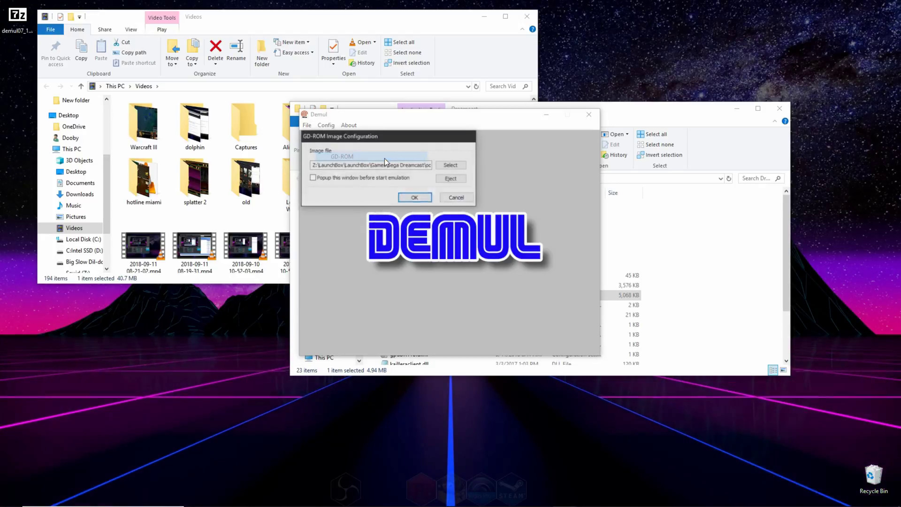
left_click(452, 166)
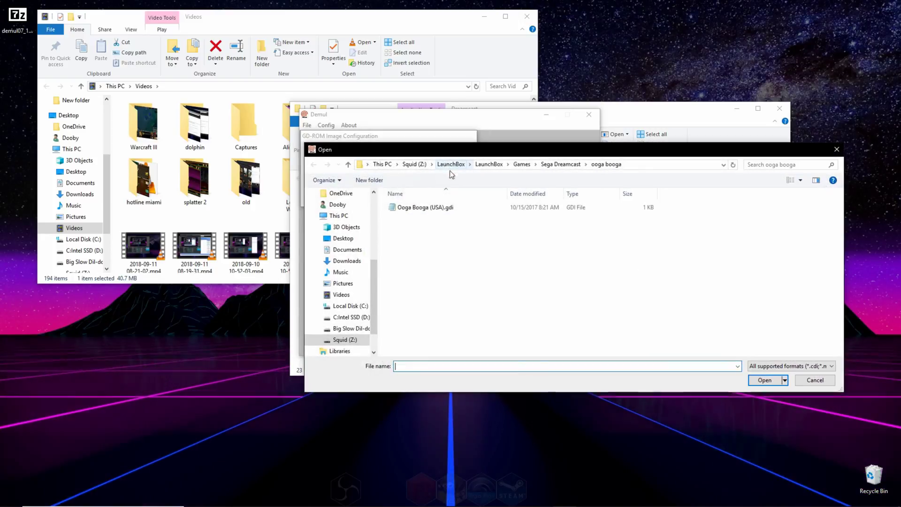
left_click(420, 209)
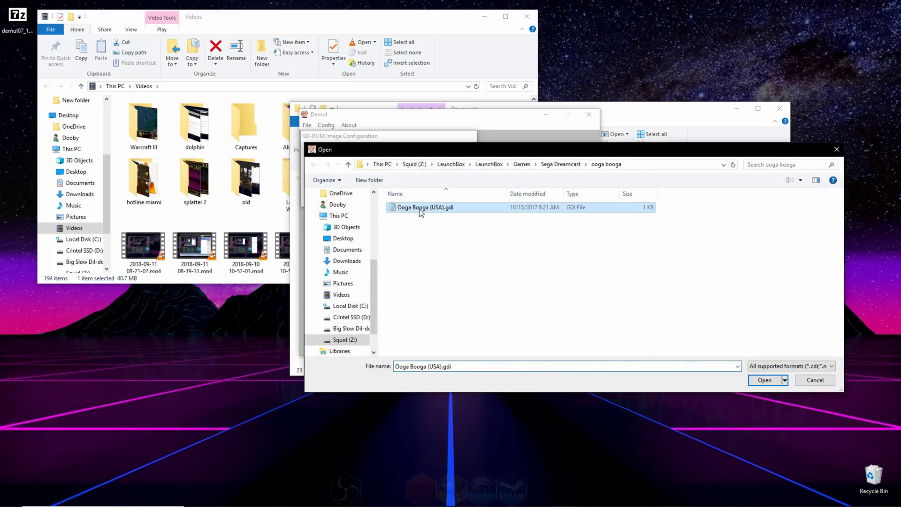
double_click(447, 210)
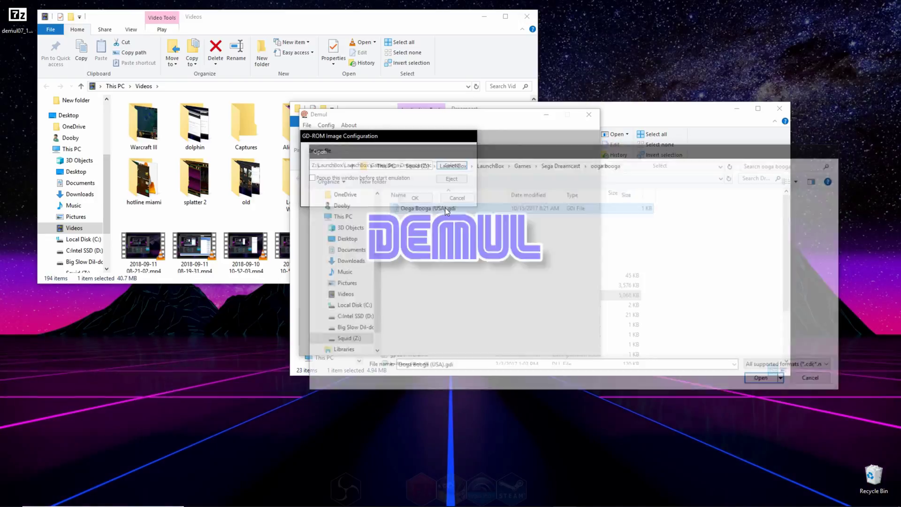
left_click(424, 199)
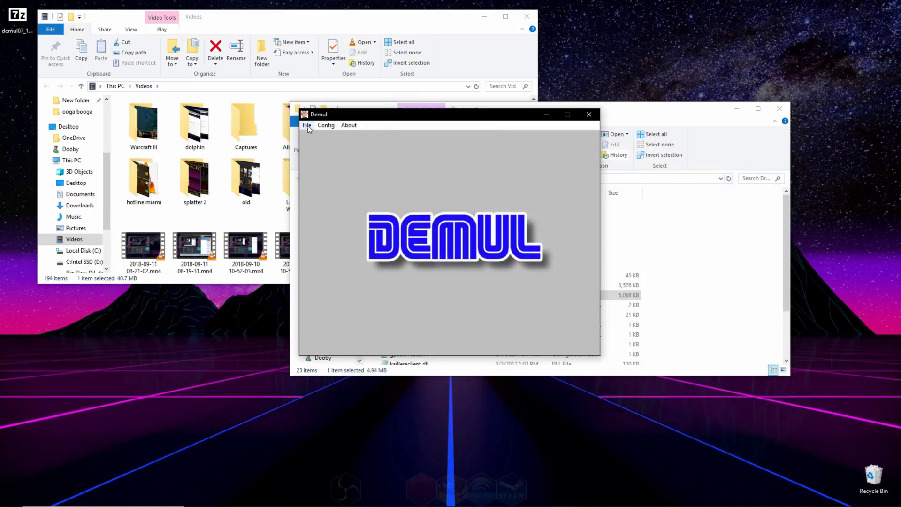
- Start Dreamcast emulation, move the game window up on the desktop and switch the running game to full screen
left_click(306, 125)
left_click(321, 137)
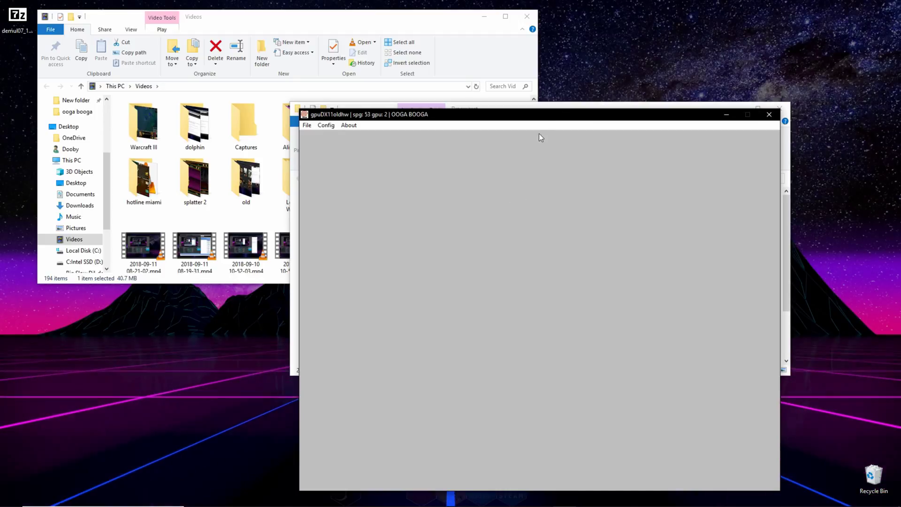
left_click_drag(547, 113, 478, 60)
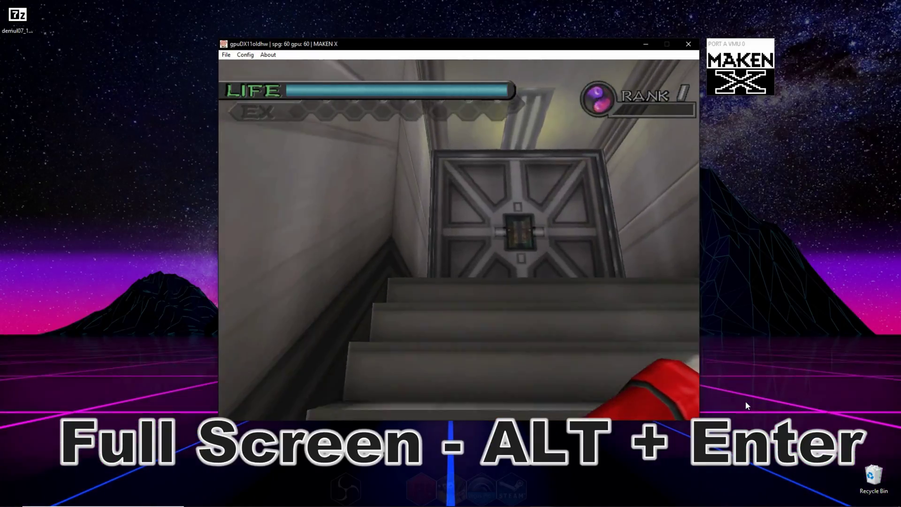
key("alt+Return")
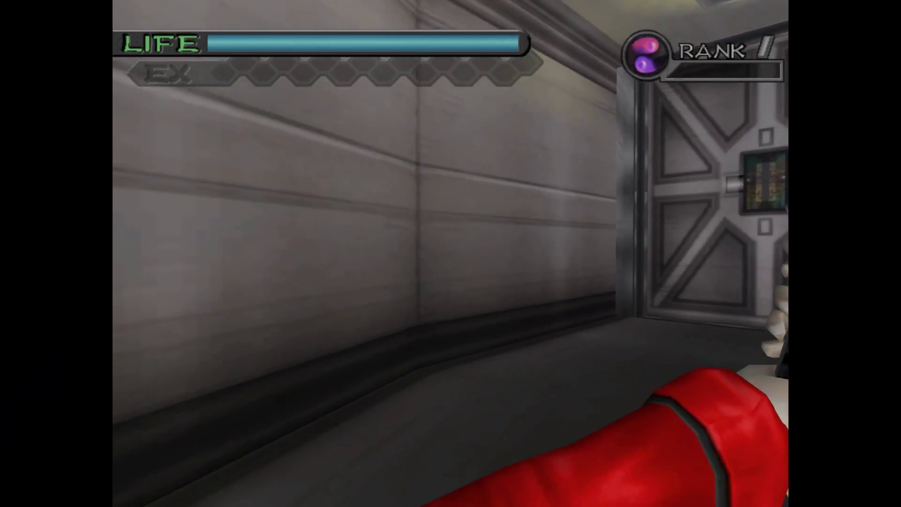